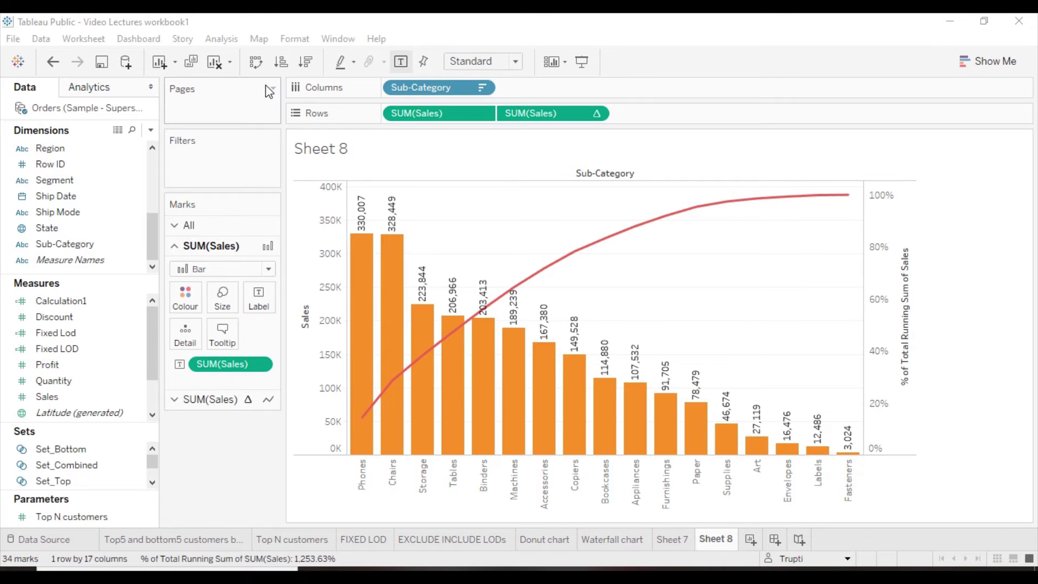
- Clear all fields and marks of the finished Pareto chart from Sheet 8
left_click(214, 63)
- Place Sub-Category on Columns and two copies of SUM(Sales) on Rows
left_click(85, 246)
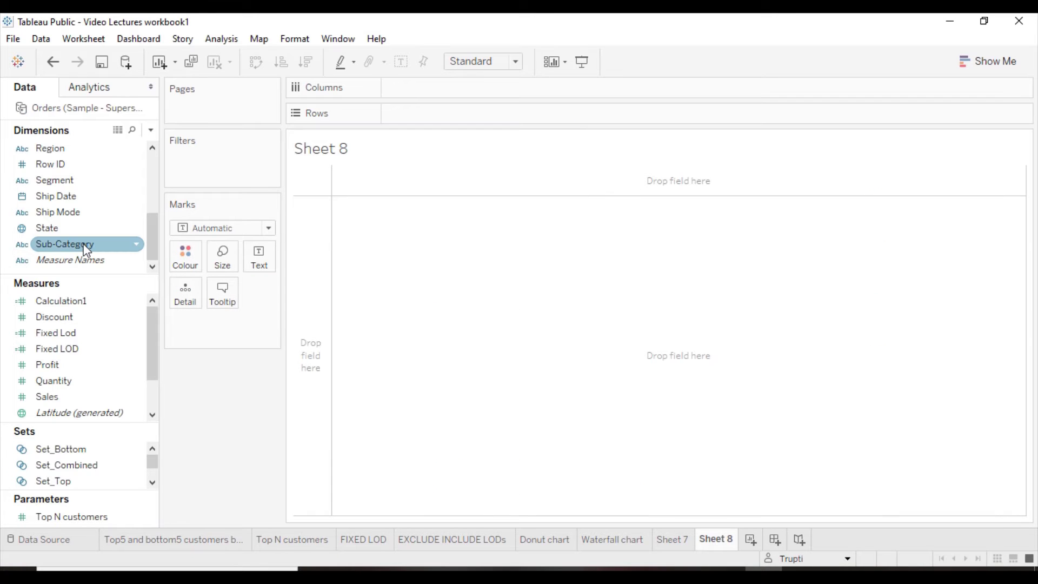
mouse_move(85, 248)
left_mouse_down()
mouse_move(437, 114)
mouse_move(440, 88)
left_mouse_up()
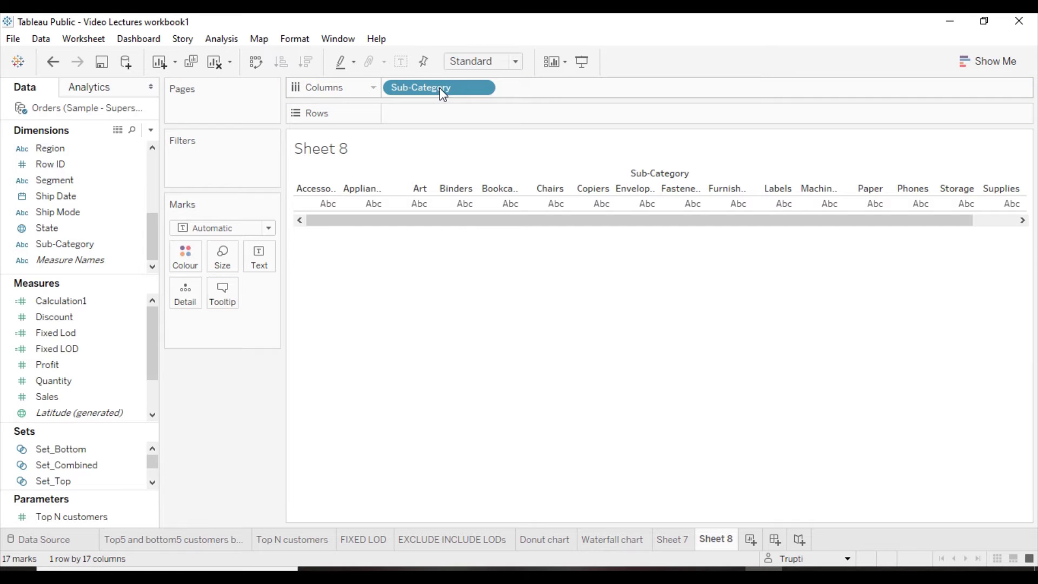
left_click_drag(62, 396, 428, 115)
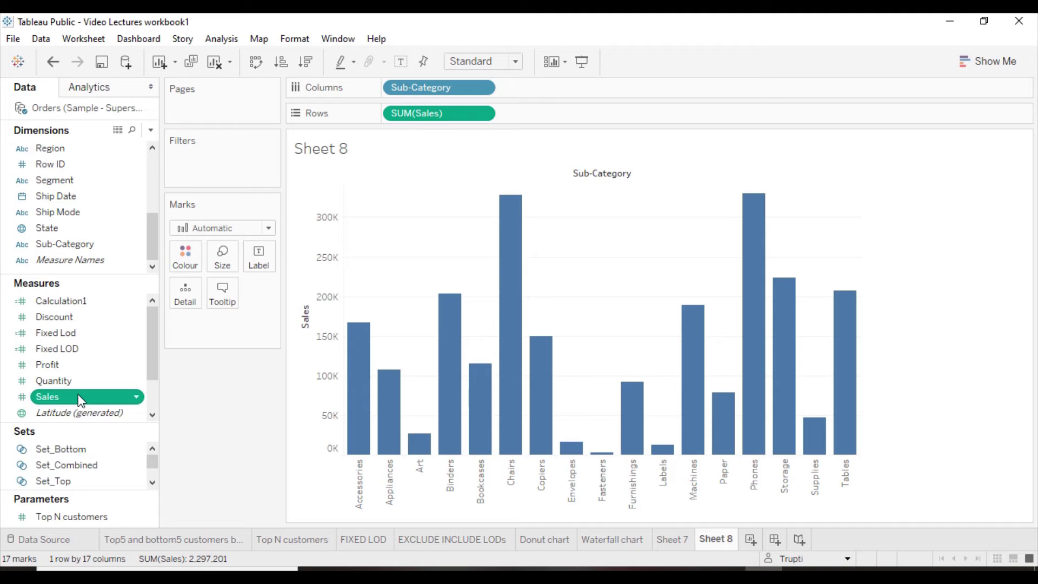
left_click_drag(80, 400, 565, 119)
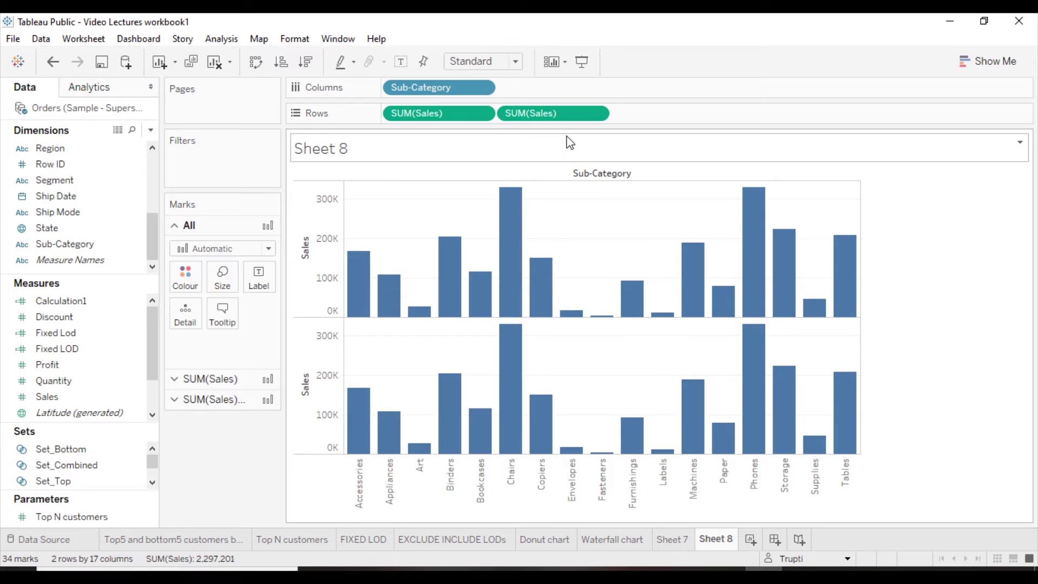
- Draw the second SUM(Sales) as a line and put it on a dual axis
left_click(565, 117)
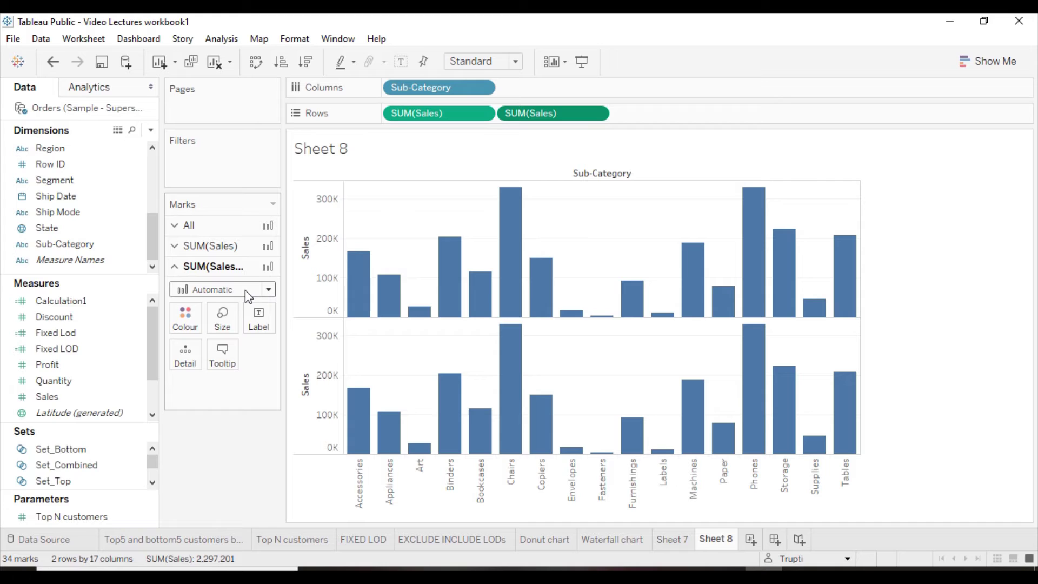
left_click(243, 293)
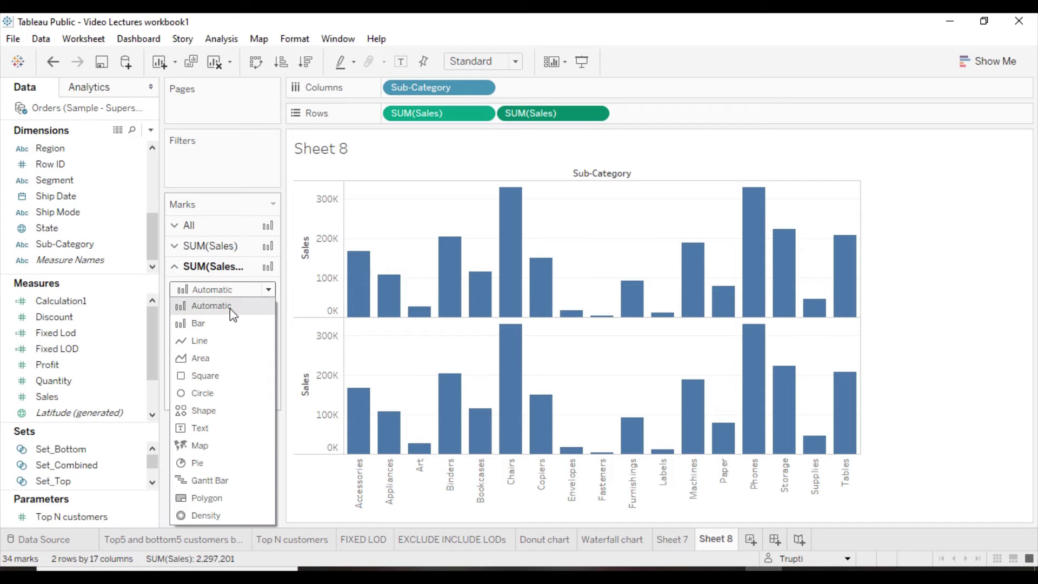
left_click(202, 347)
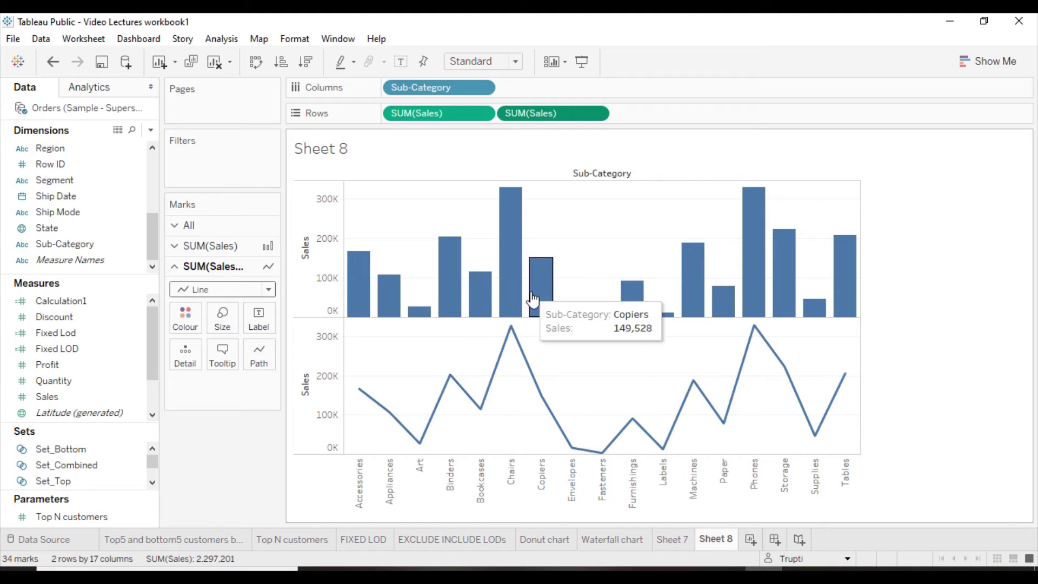
mouse_move(531, 114)
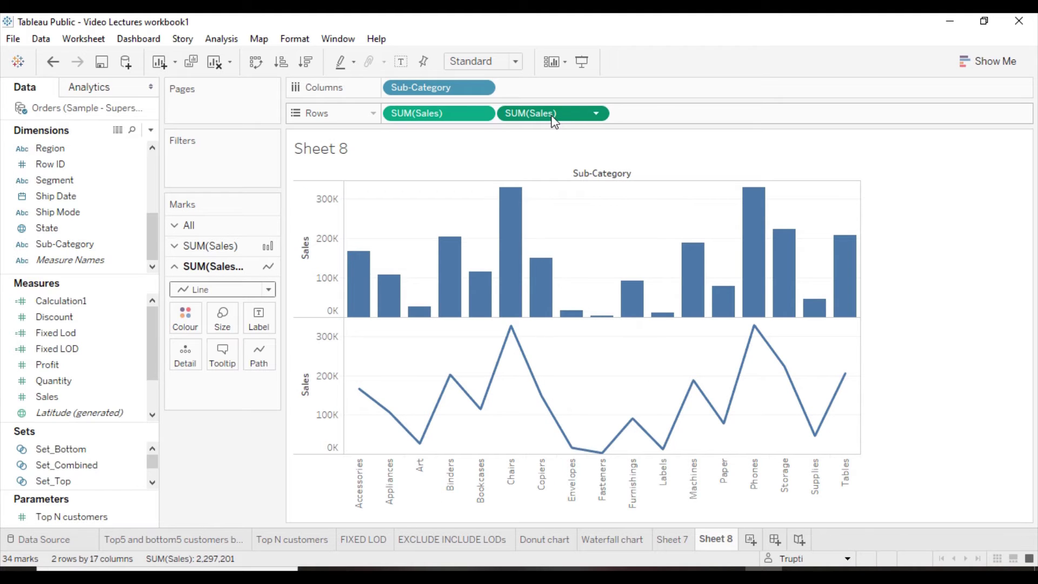
left_click(596, 114)
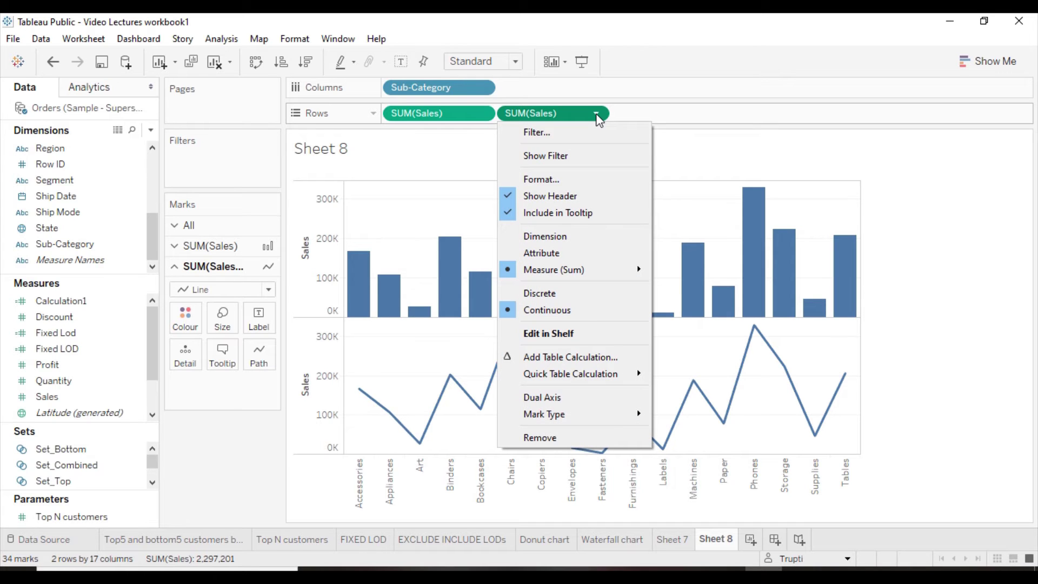
left_click(556, 399)
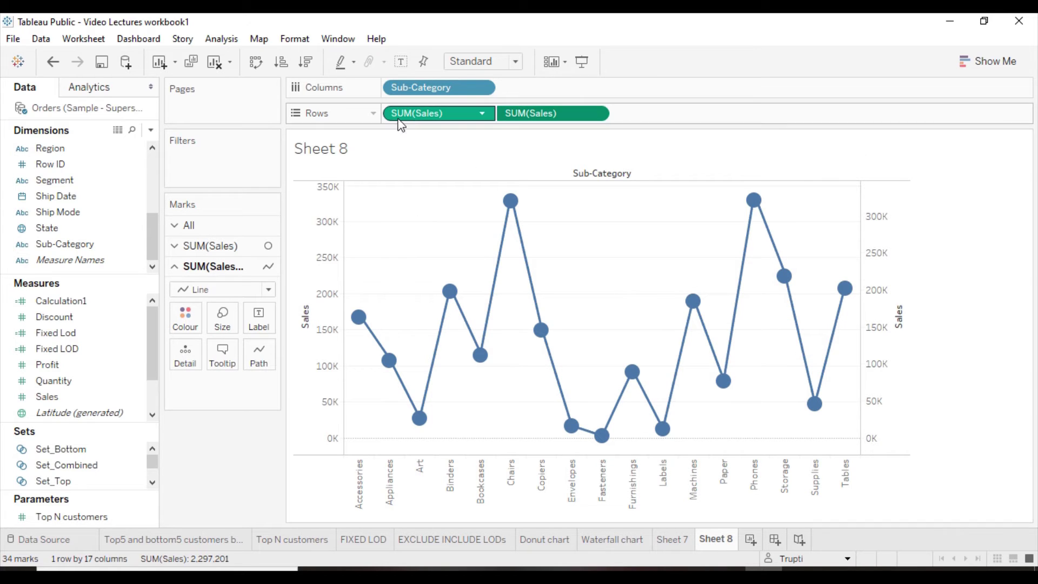
- Set the first SUM(Sales) mark type to Bar
left_click(438, 114)
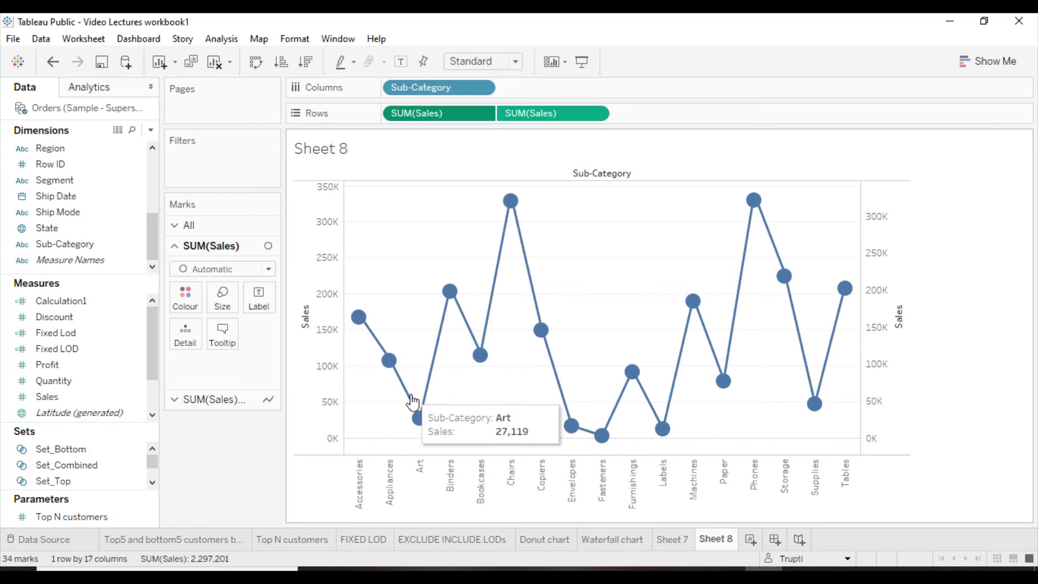
left_click(251, 271)
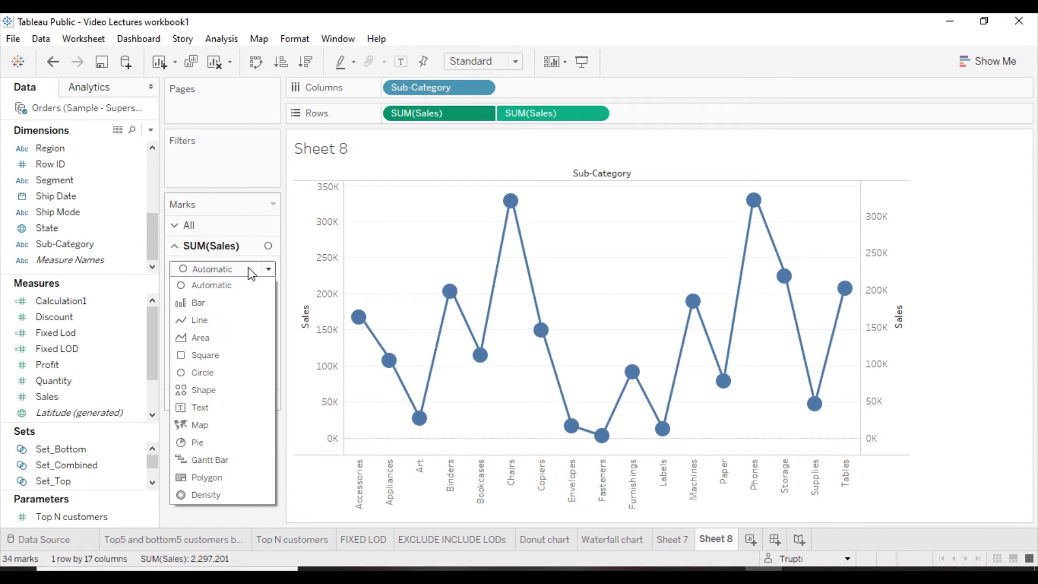
left_click(201, 306)
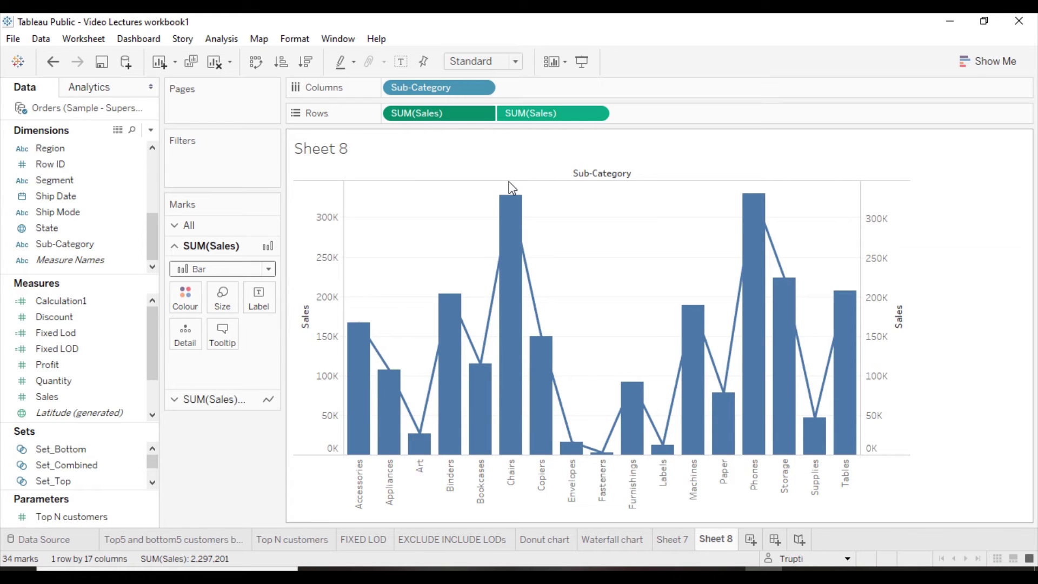
mouse_move(438, 88)
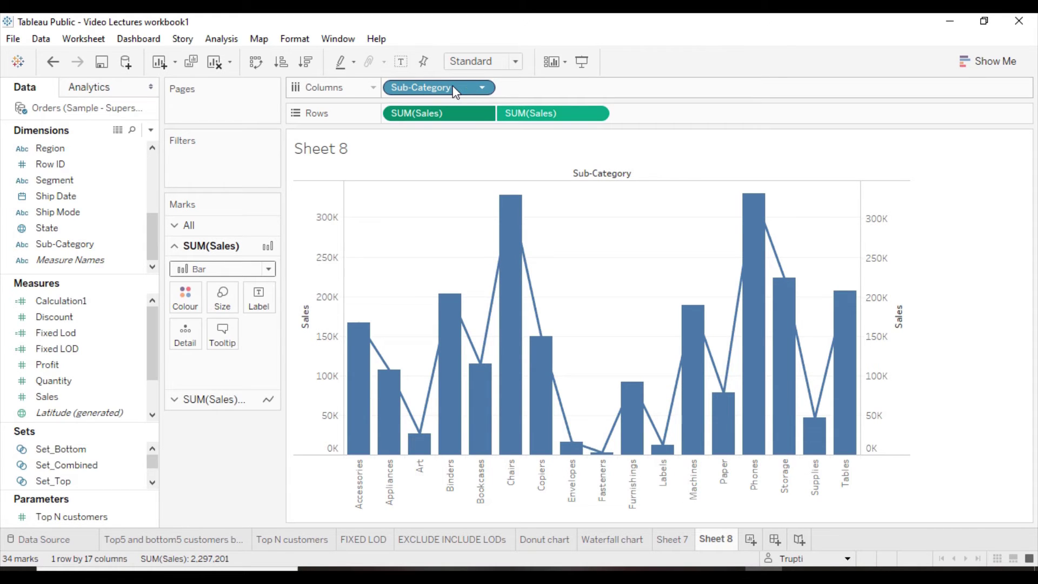
- Sort Sub-Category descending by the Sales field, putting Phones first and Fasteners last
left_click(458, 91)
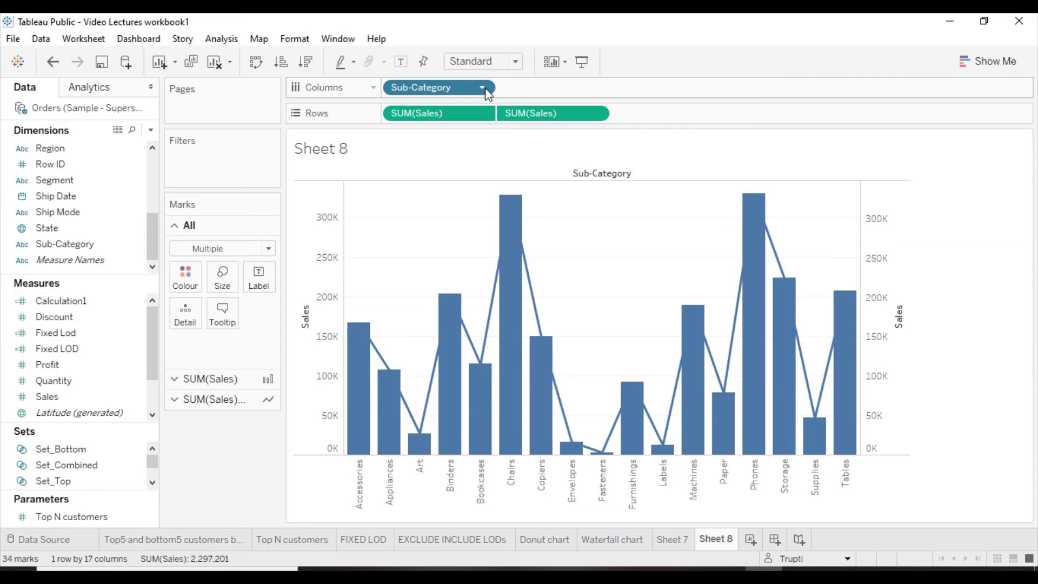
left_click(484, 87)
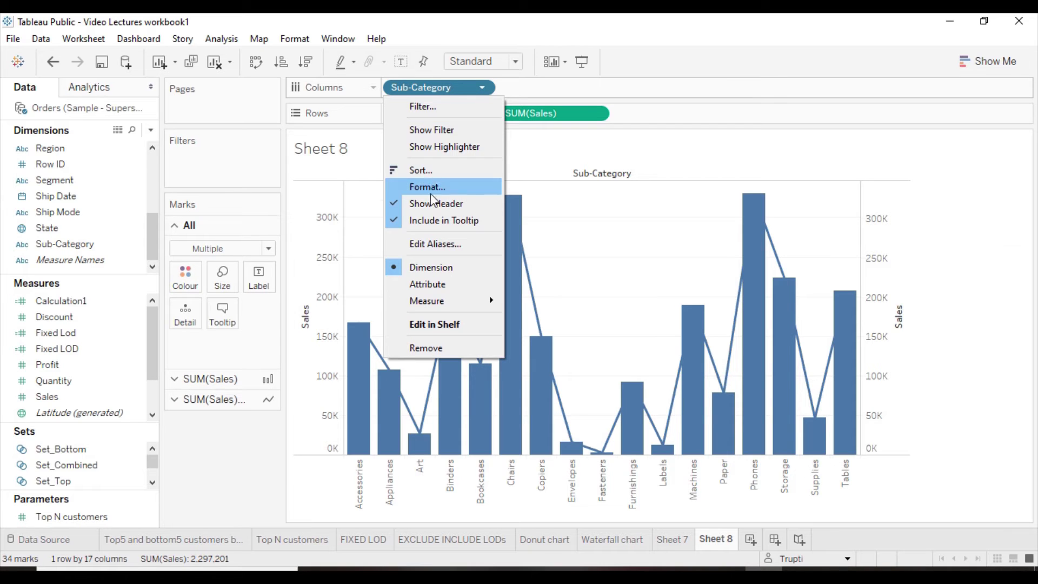
left_click(430, 167)
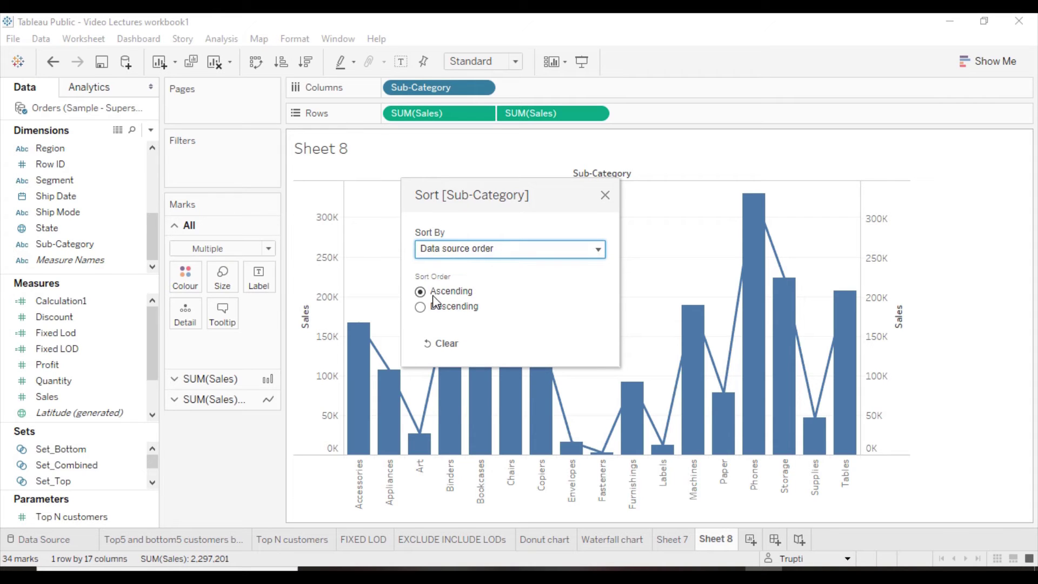
left_click(487, 248)
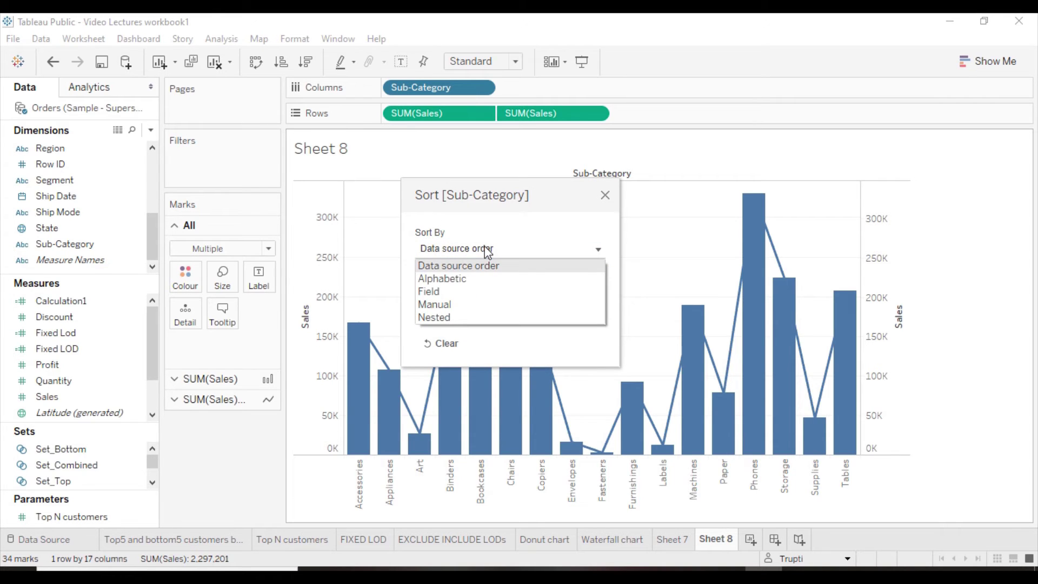
left_click(441, 295)
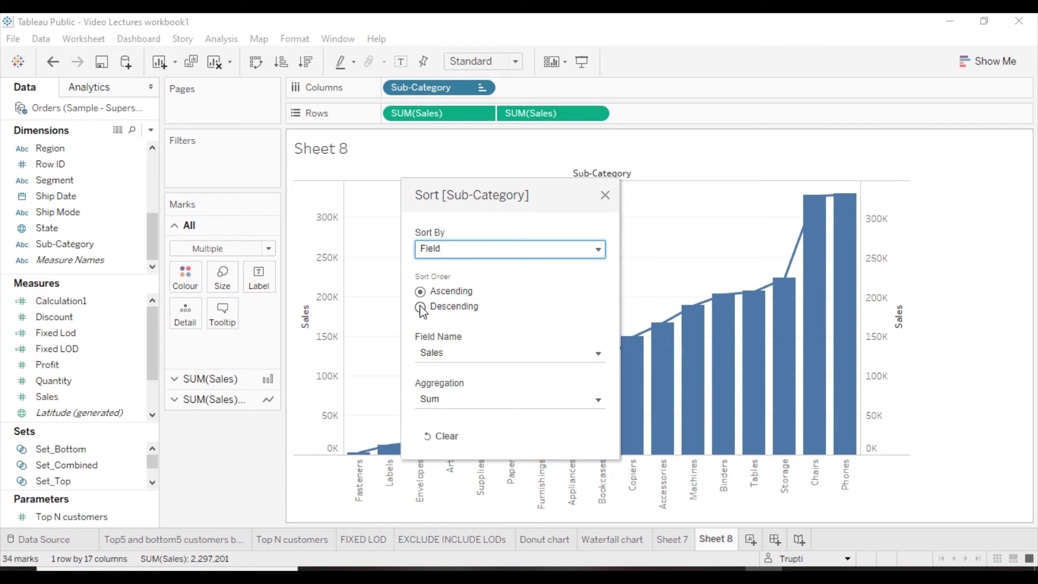
left_click(420, 306)
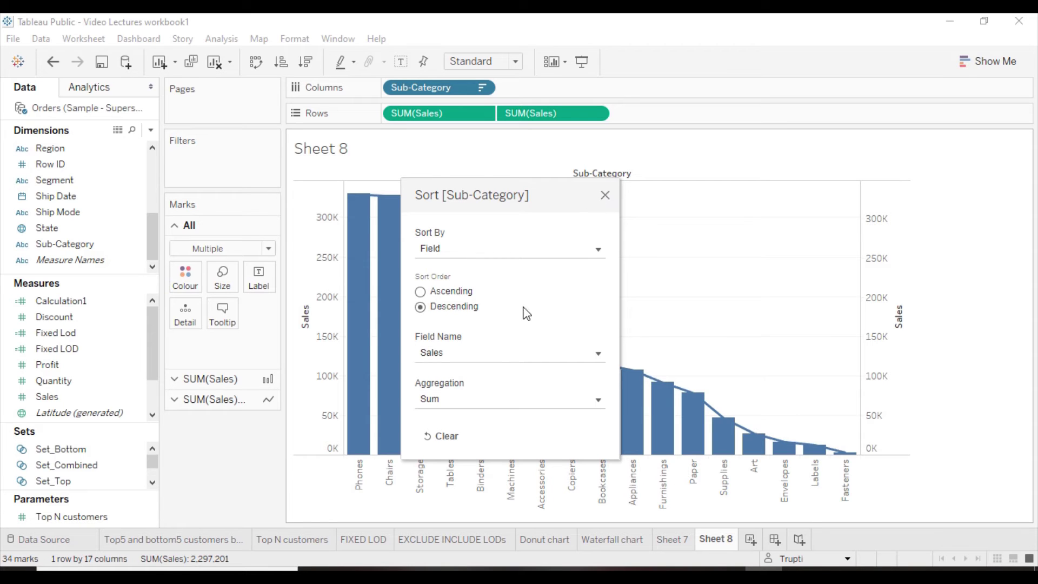
left_click(605, 196)
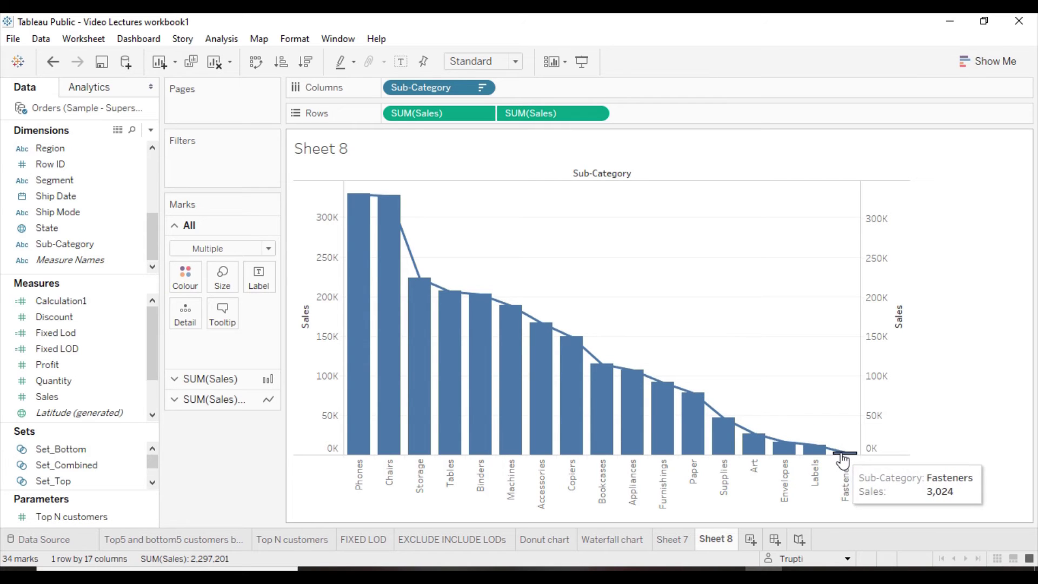
mouse_move(186, 278)
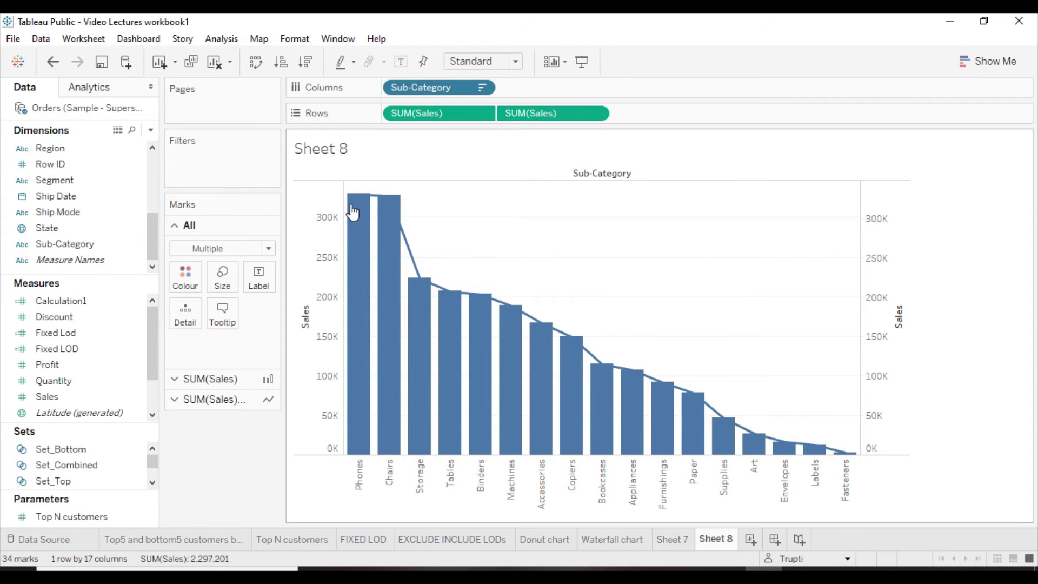
- Try colouring all marks orange, then undo it to restore blue
left_click(186, 279)
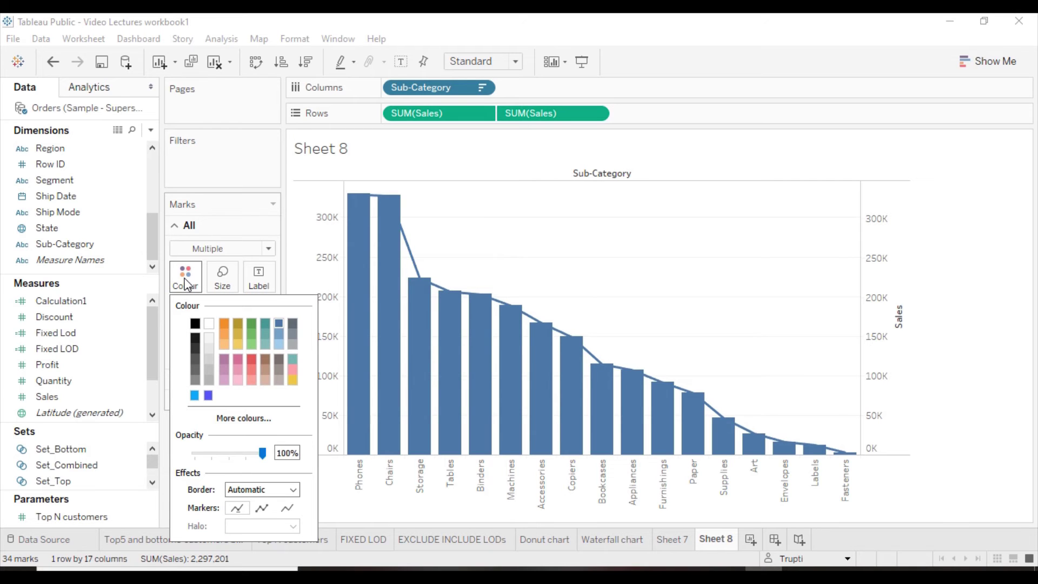
left_click(224, 323)
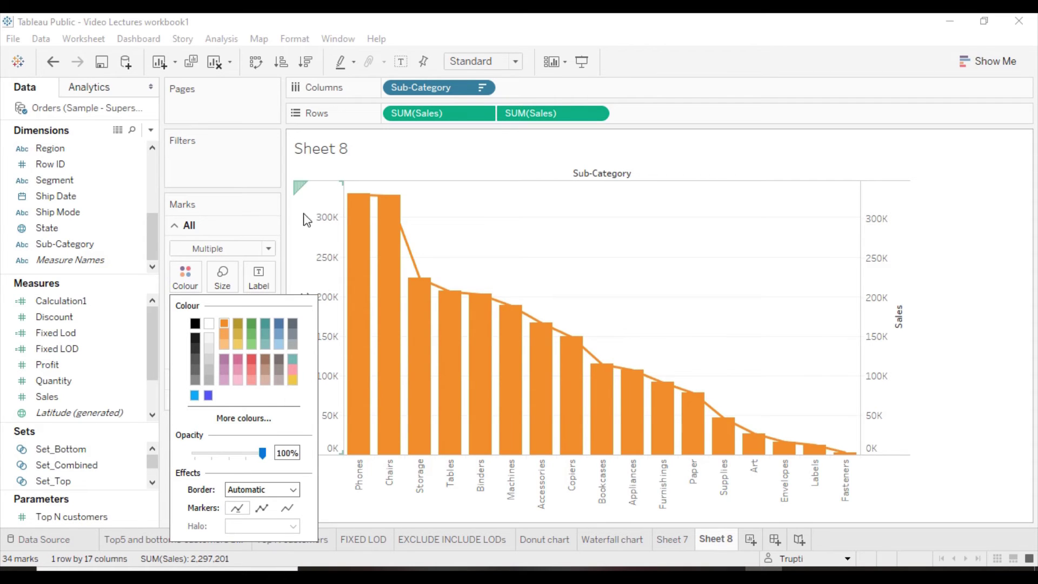
left_click(254, 169)
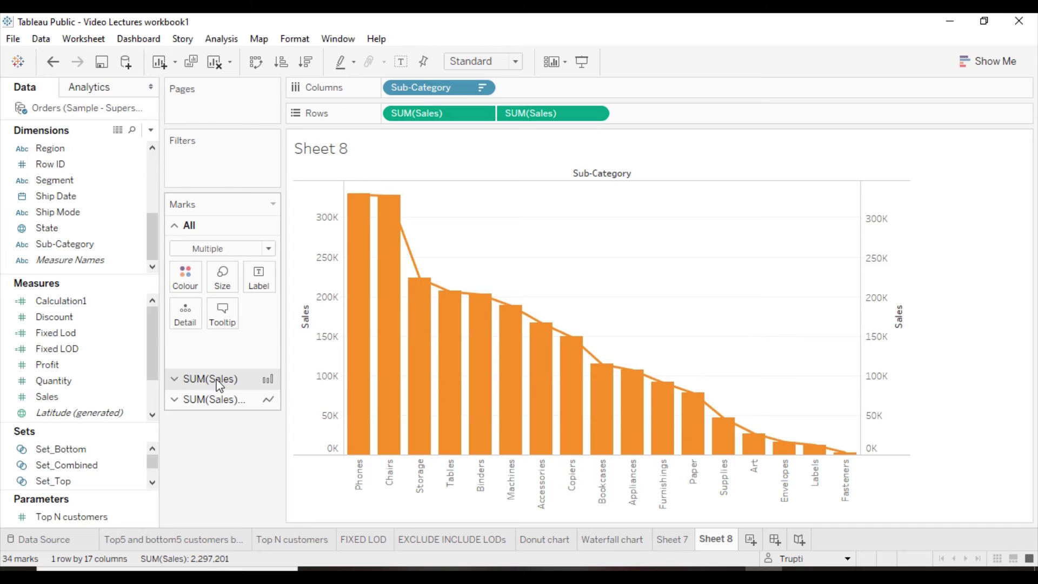
left_click(186, 276)
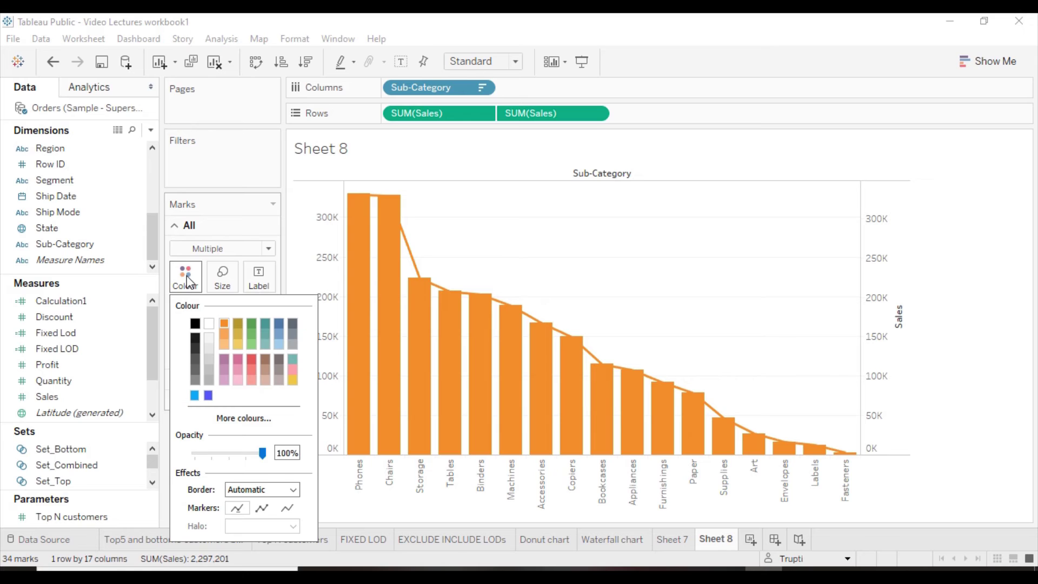
left_click(226, 159)
key("ctrl+z")
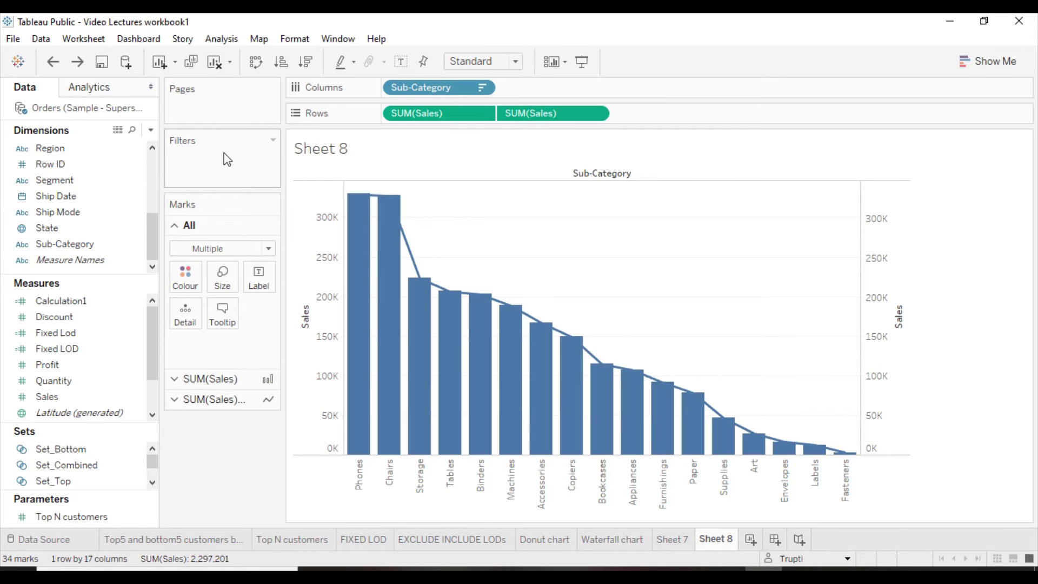
- Colour only the Bar SUM(Sales) marks orange
left_click(207, 379)
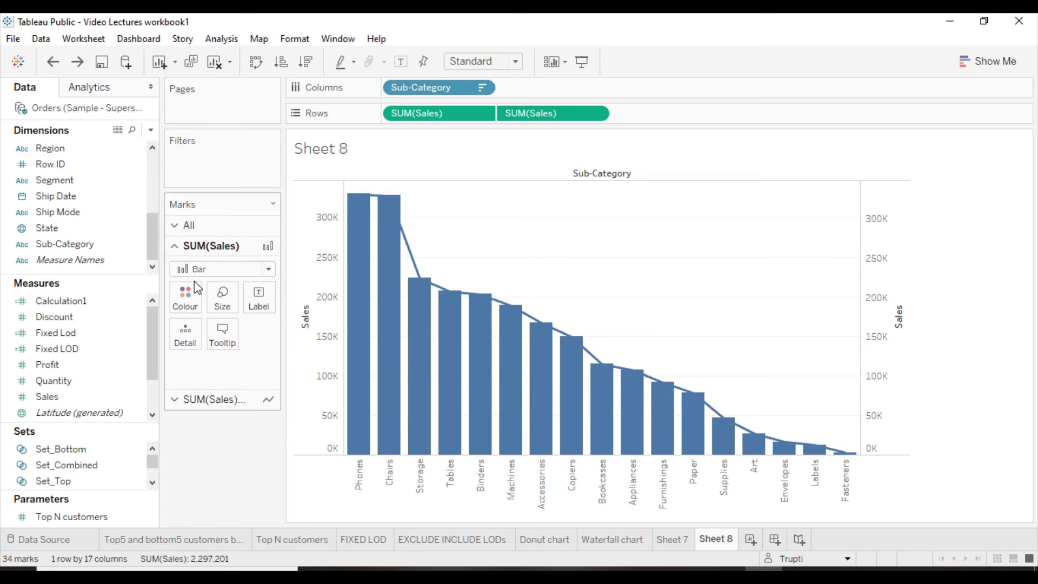
left_click(184, 295)
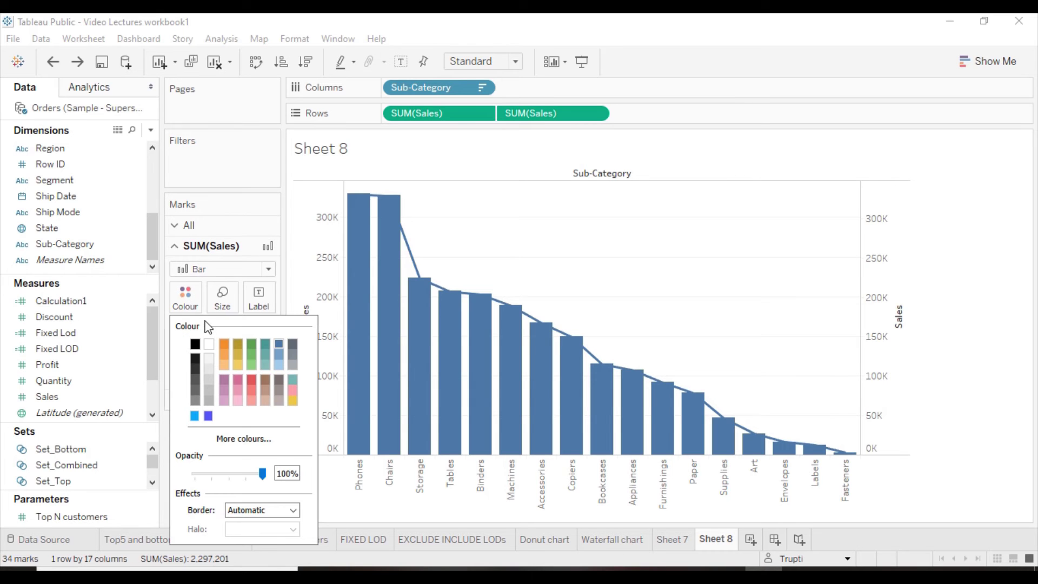
left_click(228, 346)
left_click(362, 510)
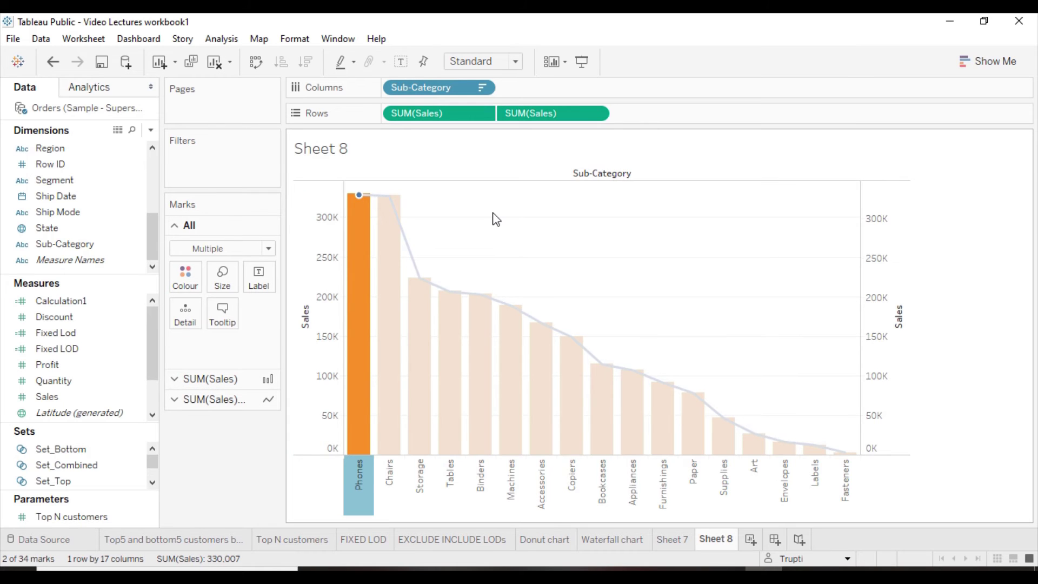
left_click(496, 219)
mouse_move(552, 113)
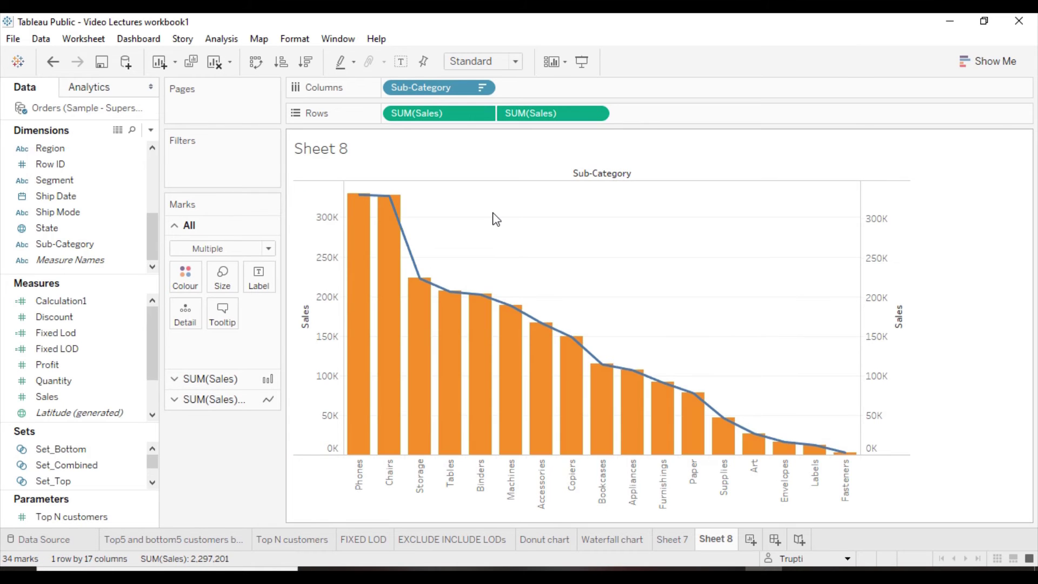
- Make the line's Sales a Running Total with a secondary Percent of Total calculation
left_click(597, 114)
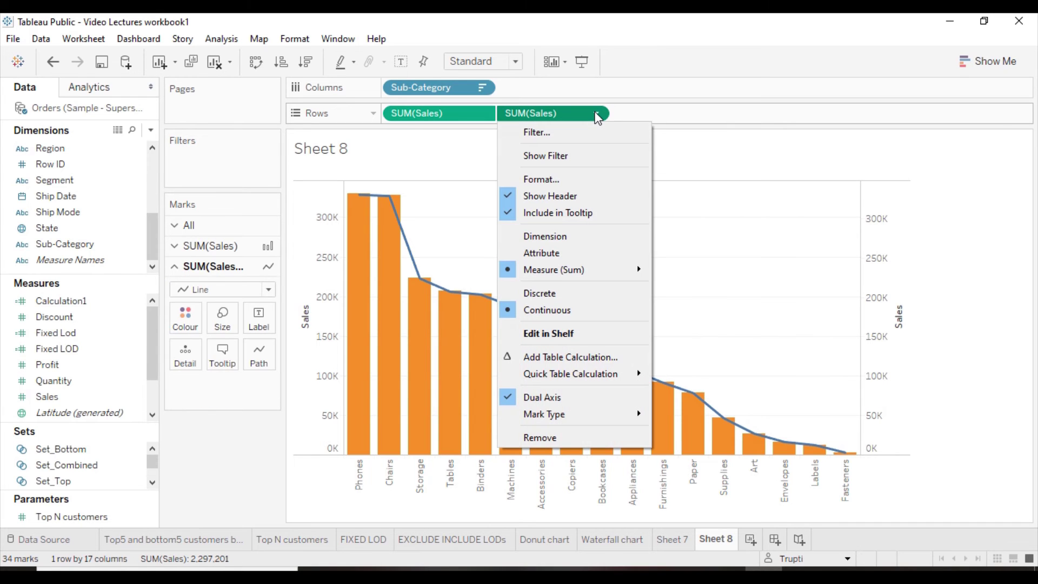
left_click(566, 364)
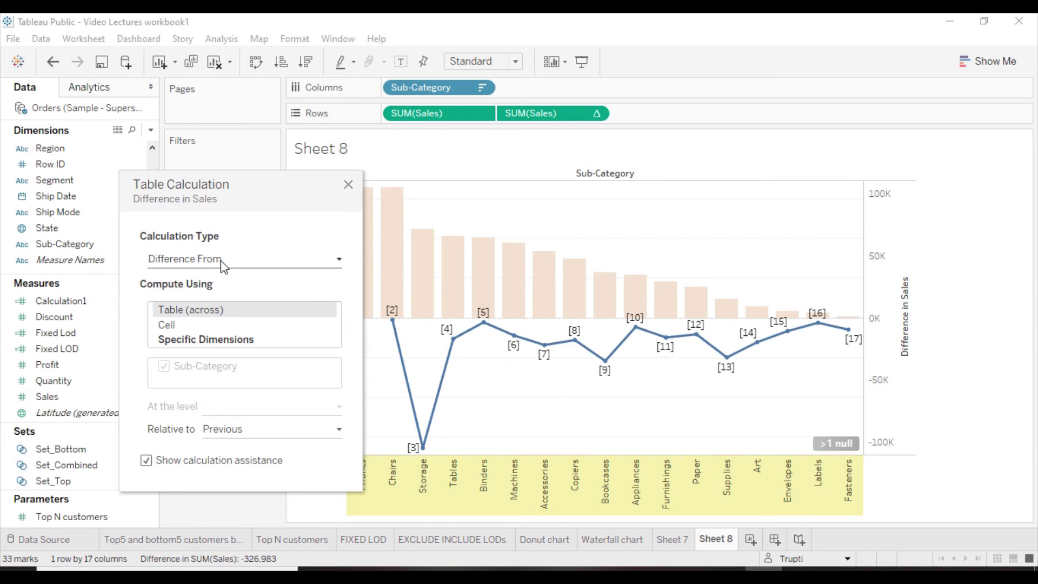
left_click(178, 262)
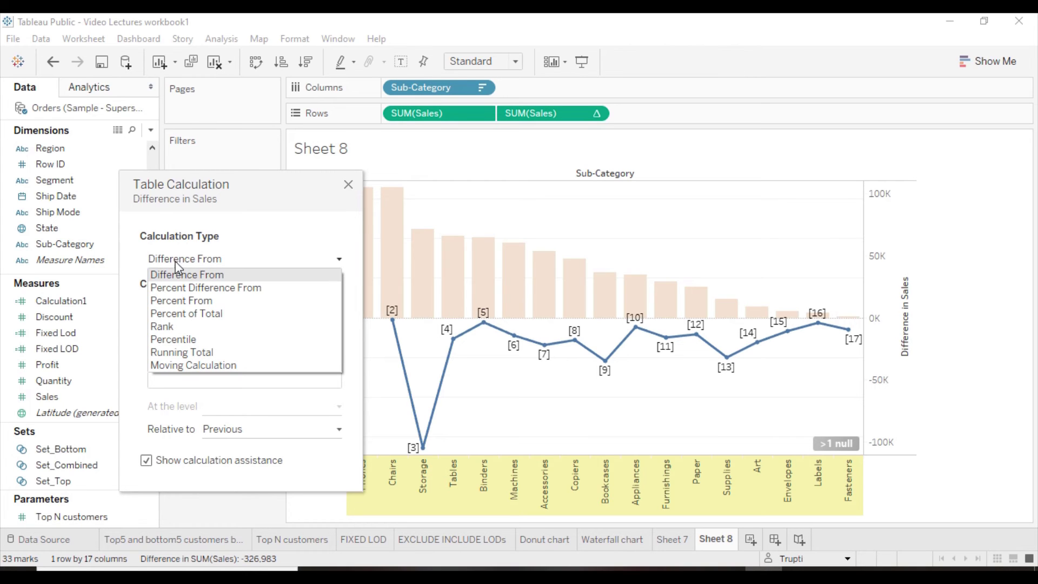
left_click(180, 352)
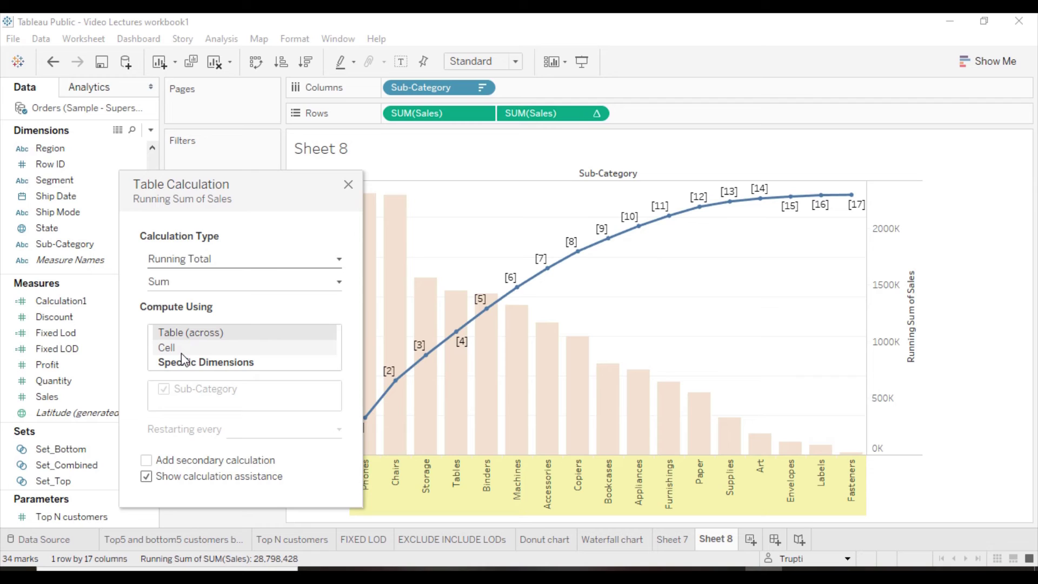
left_click(146, 462)
left_click(425, 263)
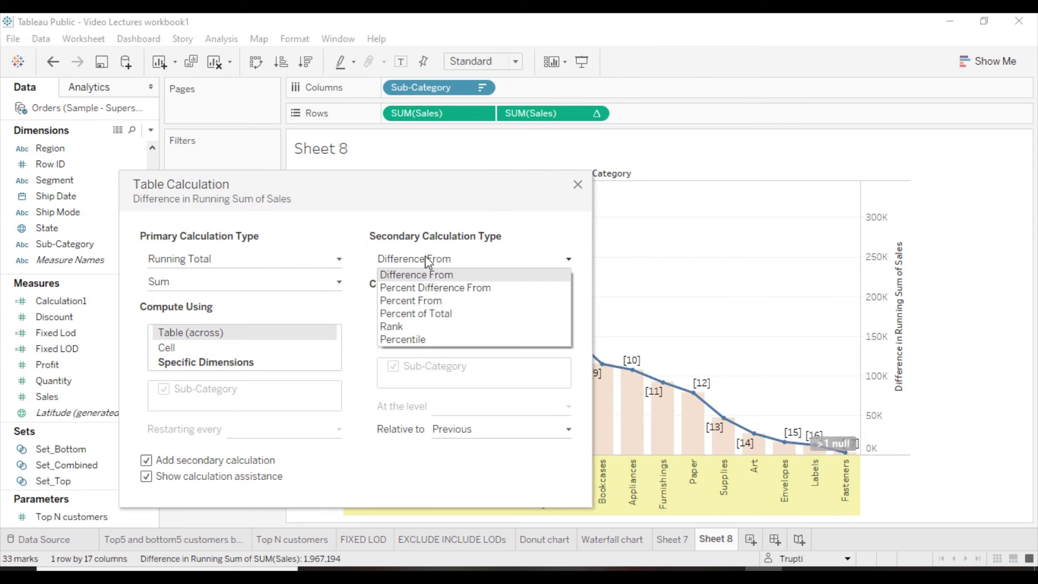
left_click(424, 314)
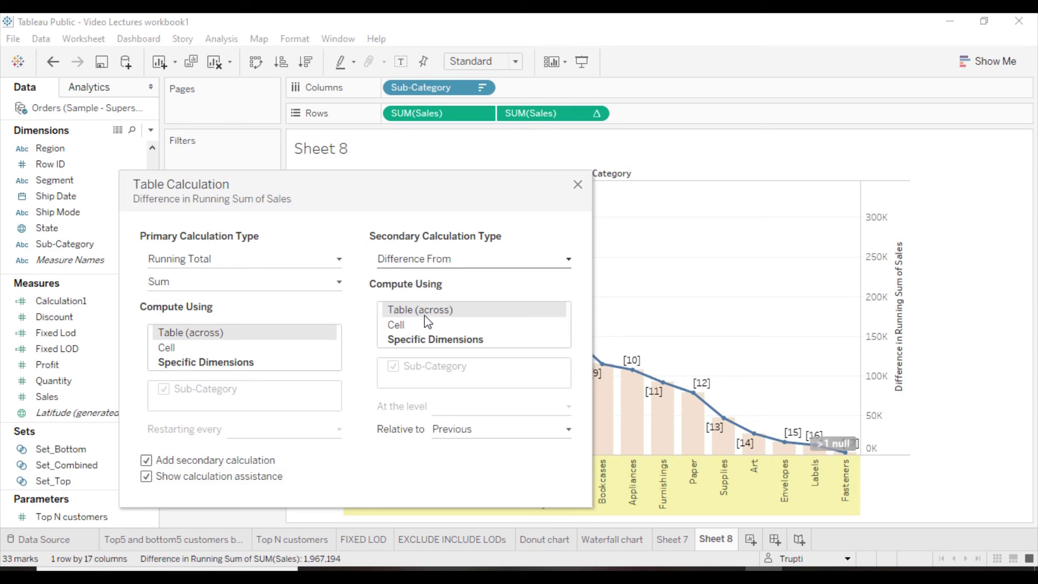
left_click(577, 185)
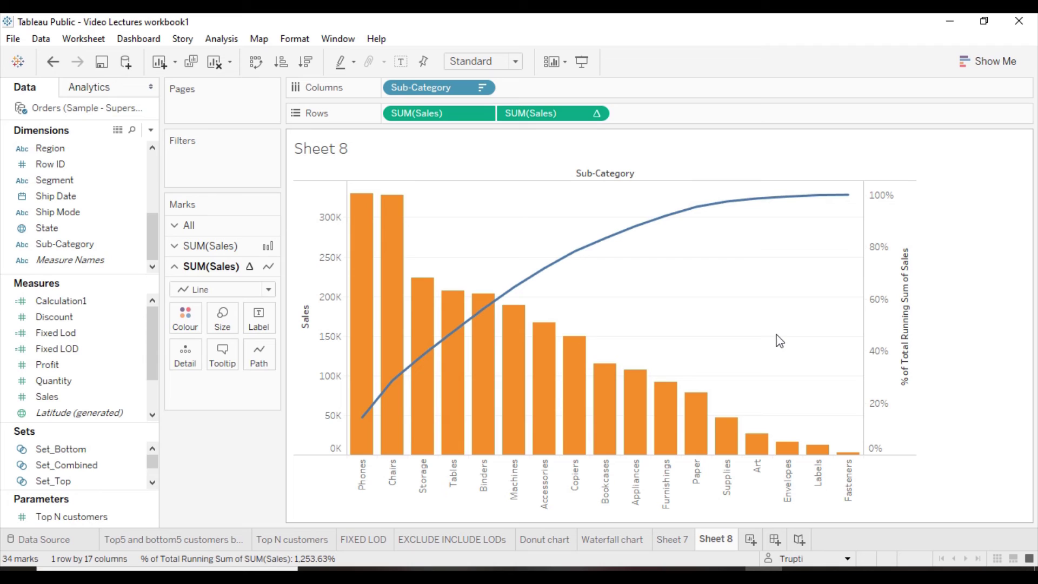
- Turn on All markers for the running-percent line in its Colour options
left_click(186, 320)
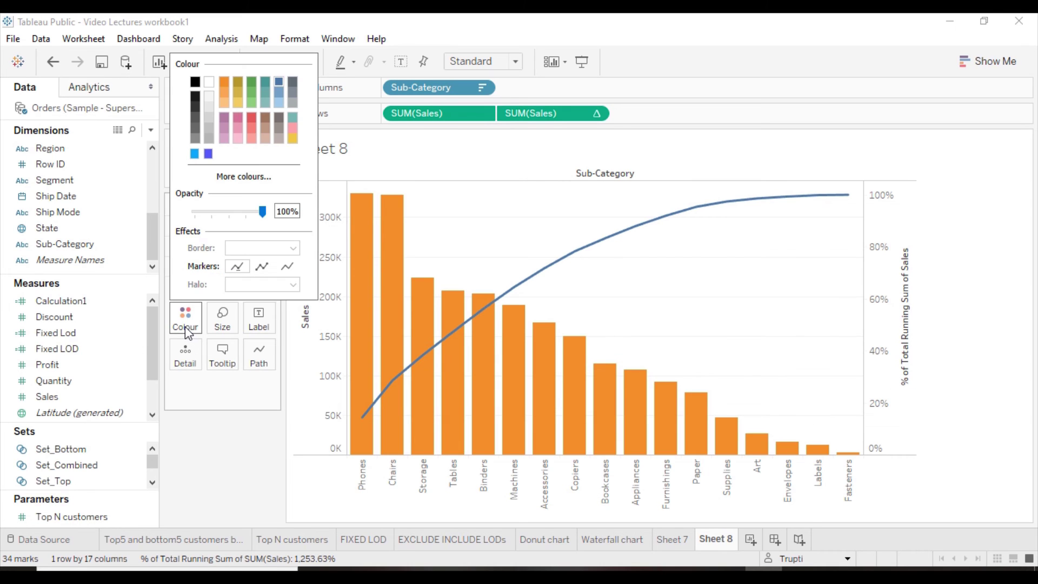
left_click(263, 269)
left_click(574, 285)
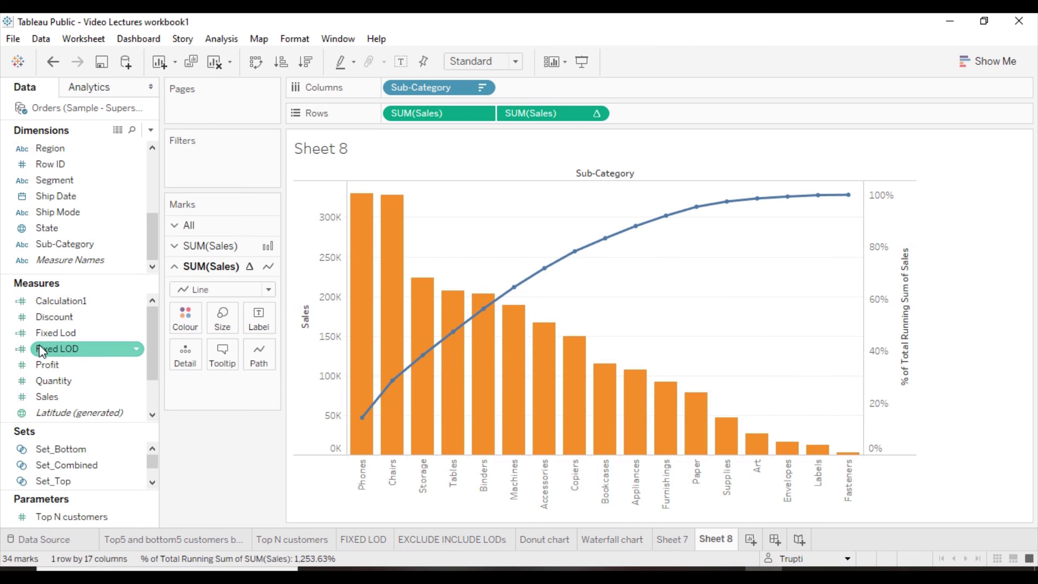
- Add Sales to the Label shelf of the Bar SUM(Sales) marks card
left_click(215, 246)
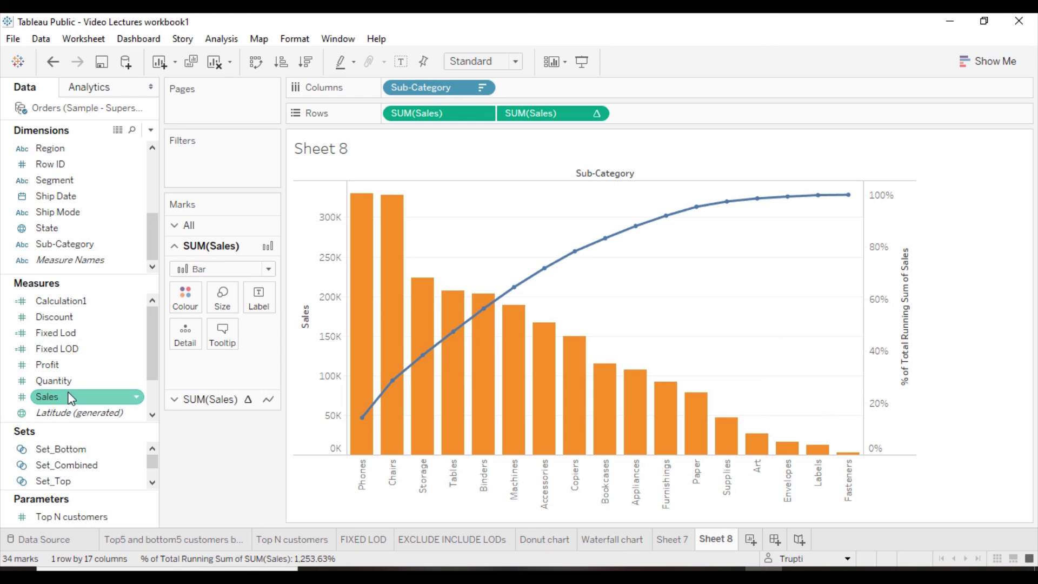
left_click_drag(69, 397, 254, 297)
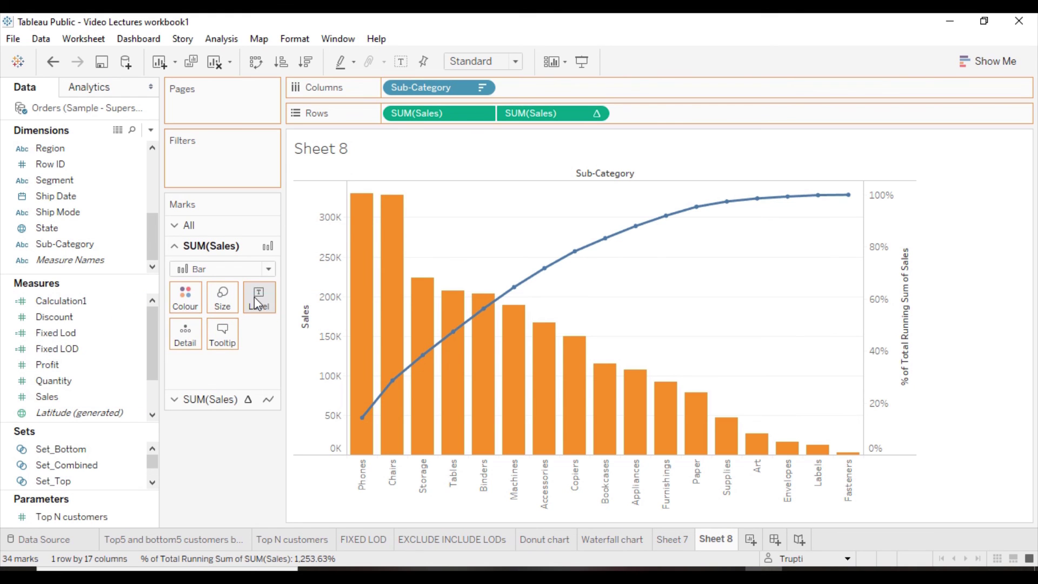